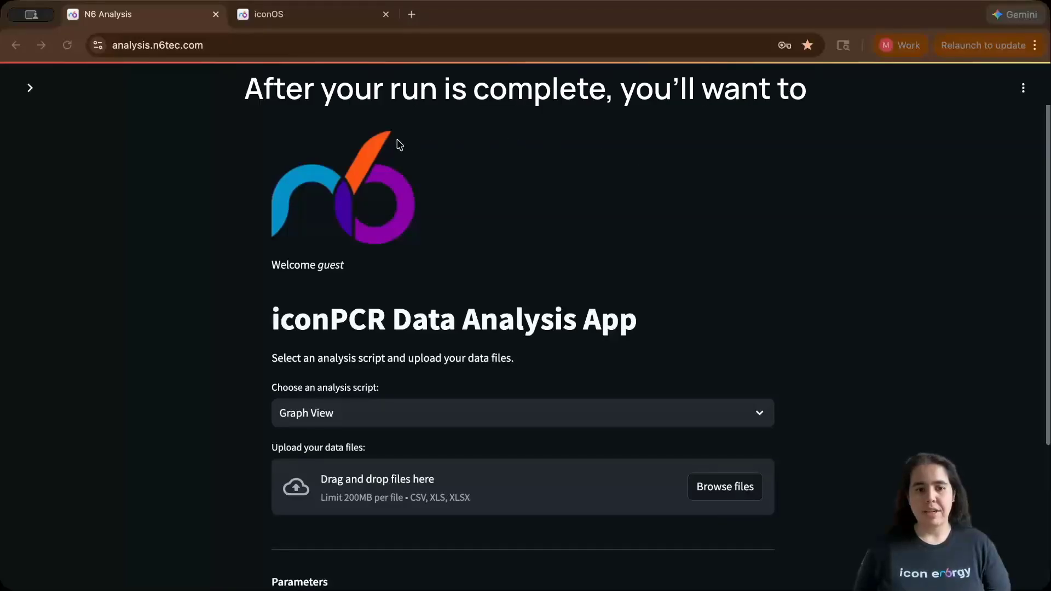
- Switch to the iconOS run view and export the run's fluorescence data as a CSV file
{"action": "left_click", "coordinate": [316, 18]}
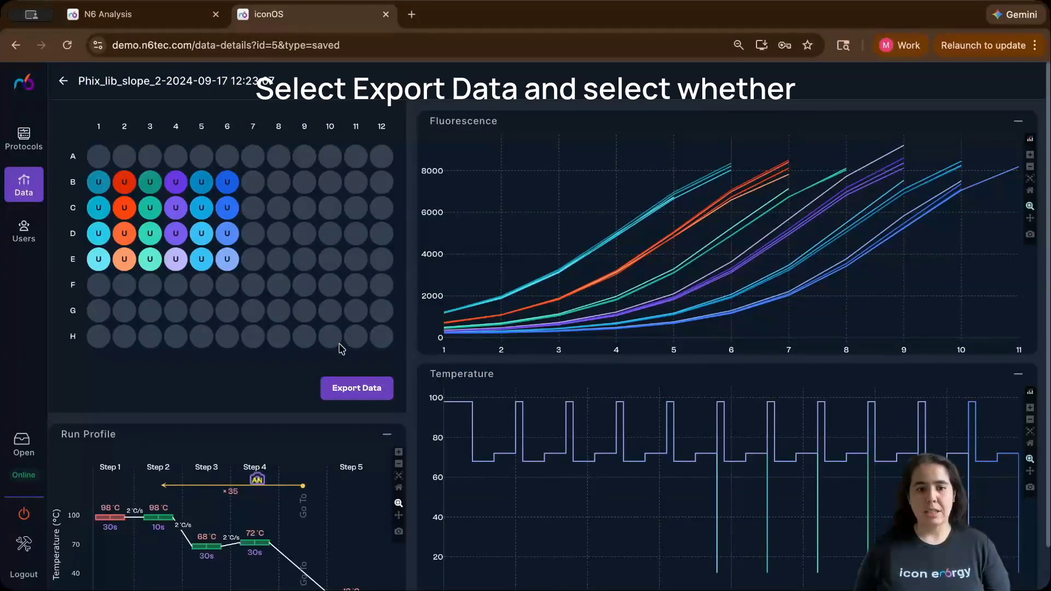
{"action": "left_click", "coordinate": [355, 390]}
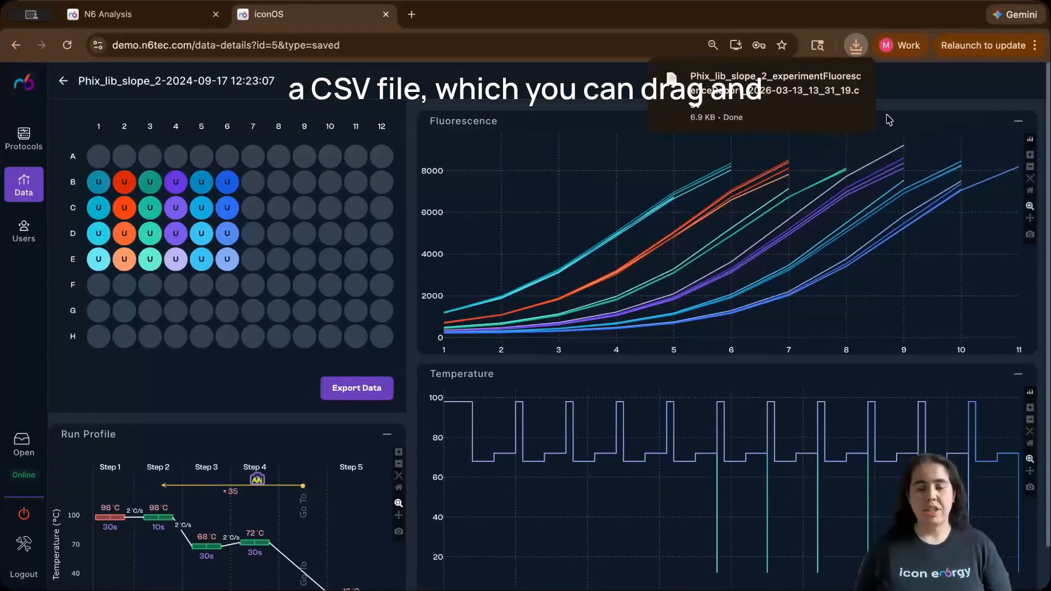
- Return to the analysis app and upload the downloaded fluorescence report CSV into the data file area
{"action": "left_click", "coordinate": [137, 14]}
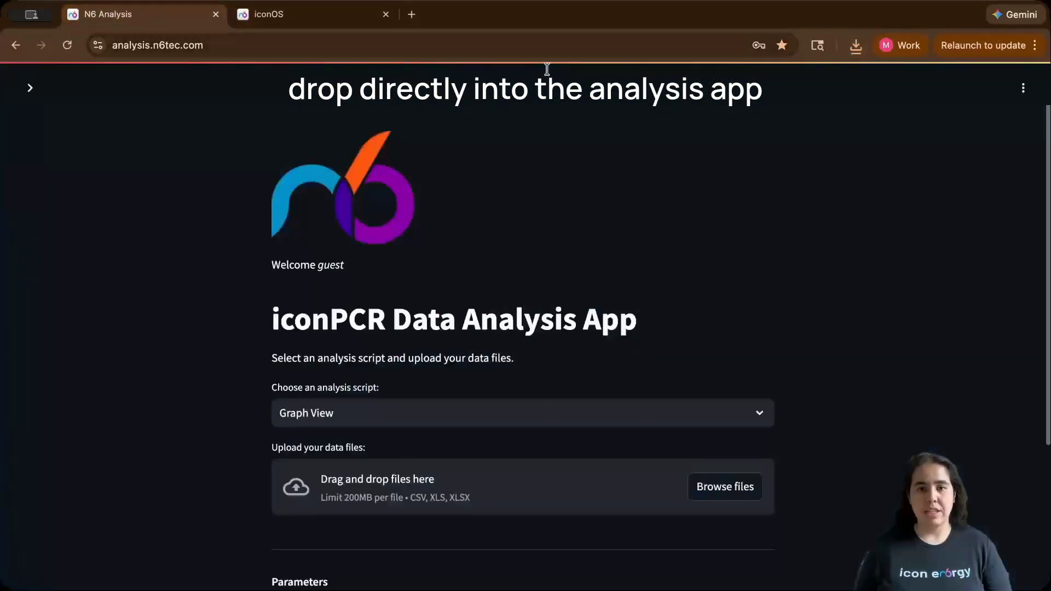
{"action": "left_click", "coordinate": [856, 45]}
{"action": "left_click_drag", "start_coordinate": [774, 113], "coordinate": [603, 509]}
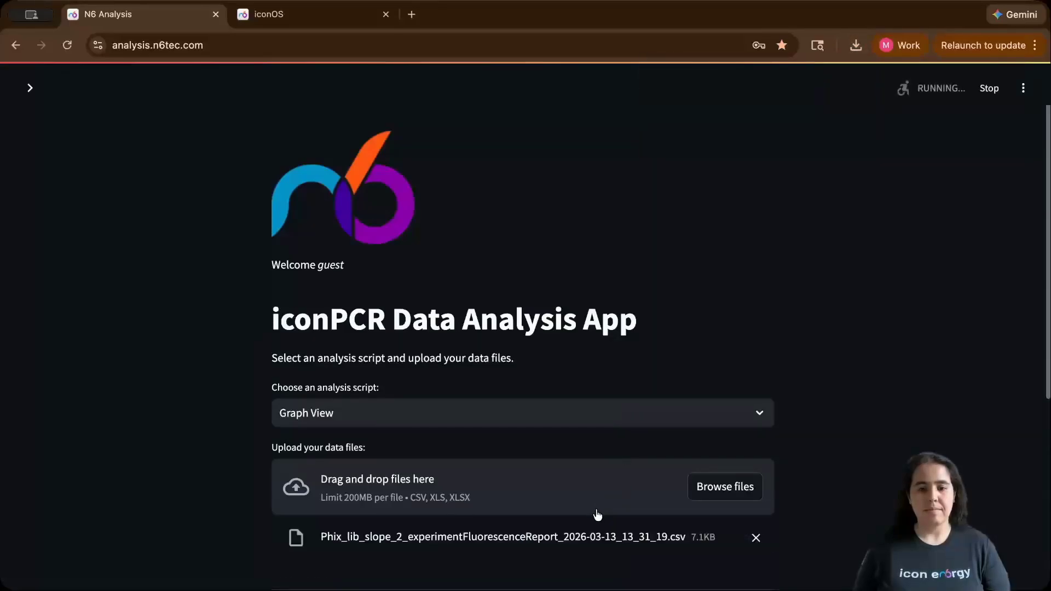
- Browse the available analysis scripts and review the Graph View fluorescence plot for the uploaded file
{"action": "left_click", "coordinate": [755, 412]}
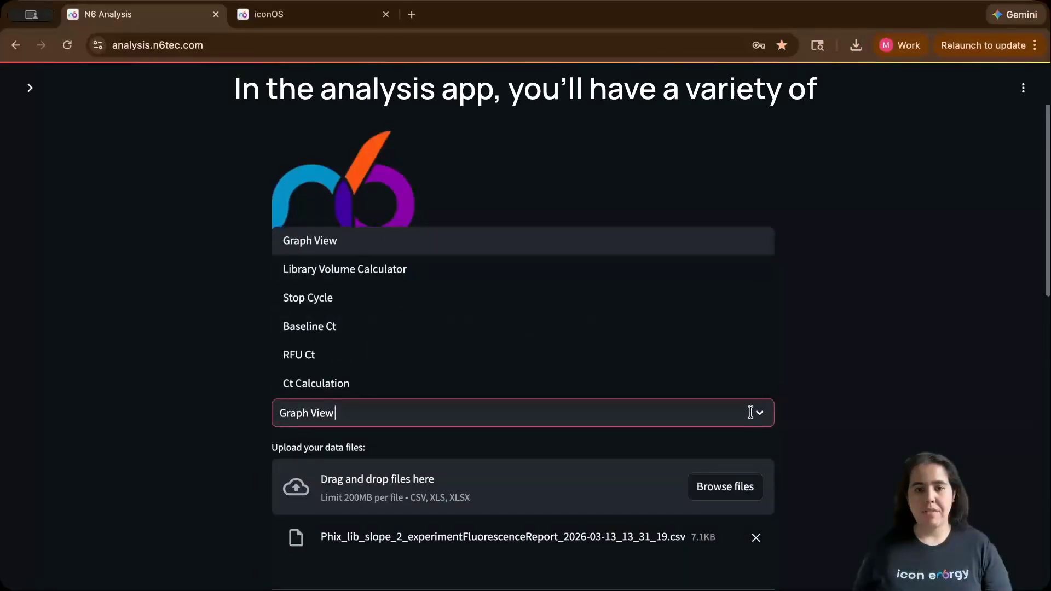
{"action": "left_click", "coordinate": [870, 346]}
{"action": "scroll", "coordinate": [870, 346], "scroll_direction": "down", "scroll_amount": 4}
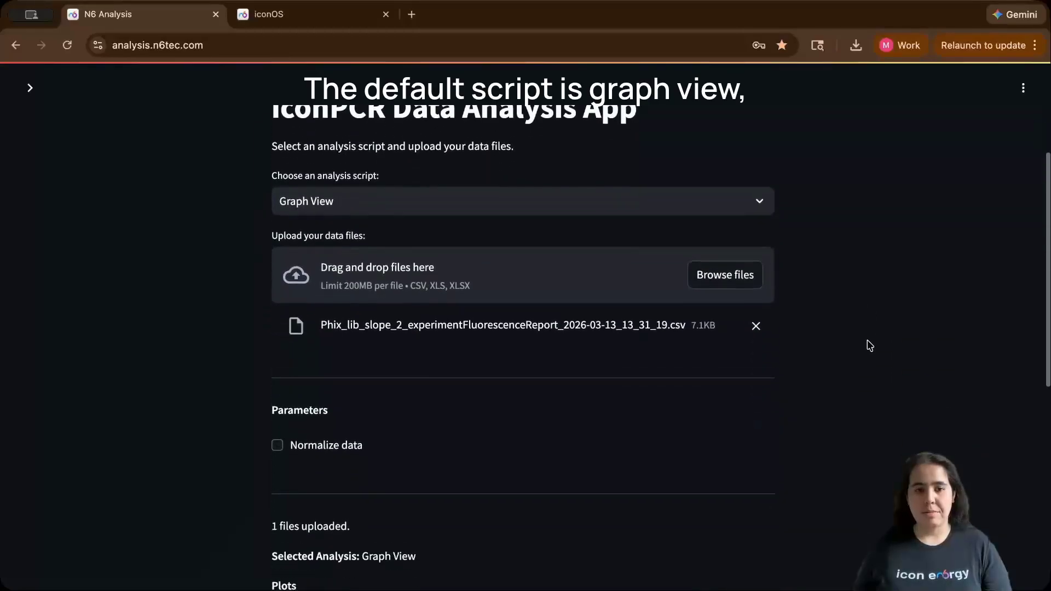
{"action": "scroll", "coordinate": [870, 346], "scroll_direction": "down", "scroll_amount": 6}
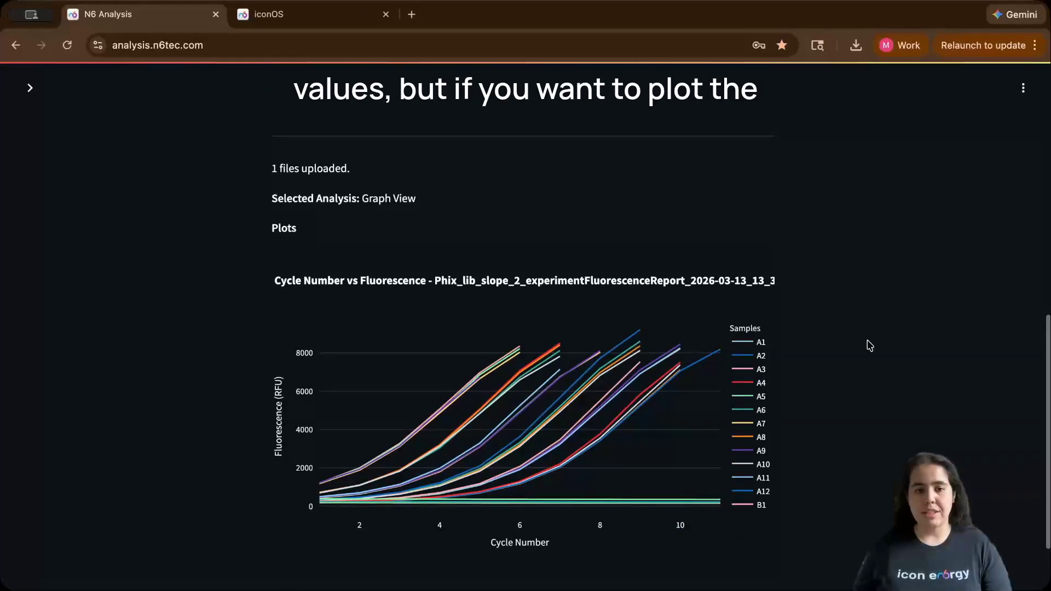
{"action": "scroll", "coordinate": [869, 345], "scroll_direction": "up", "scroll_amount": 4}
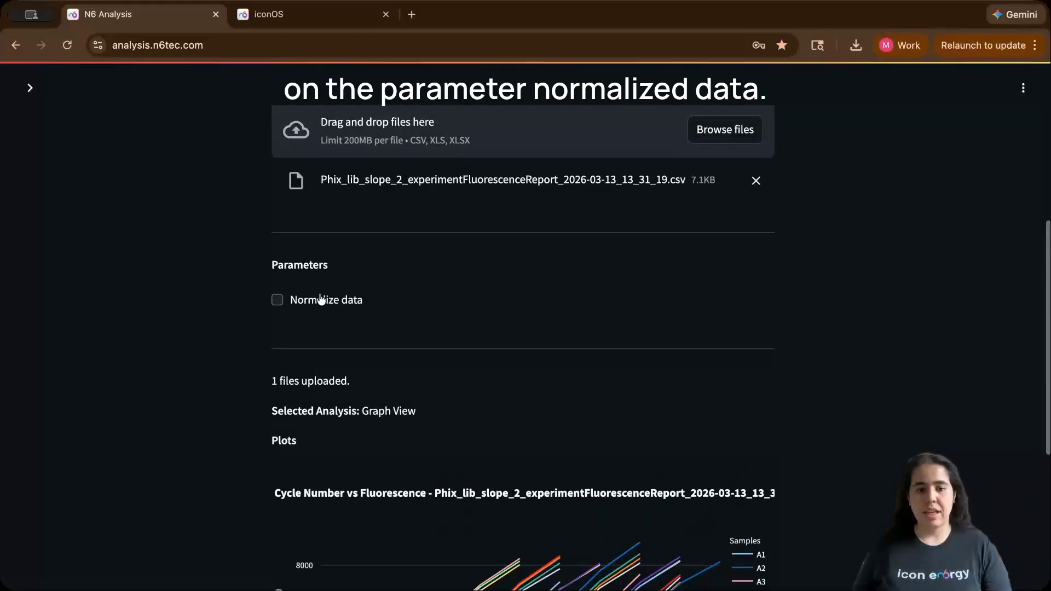
- Turn on the Normalize data option, then turn it off again
{"action": "left_click", "coordinate": [278, 300]}
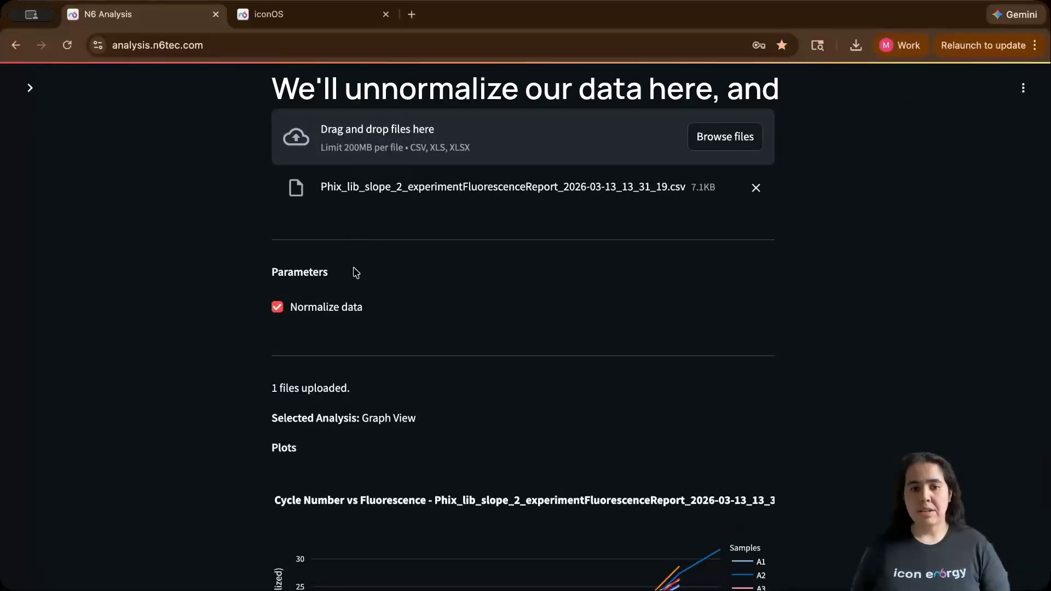
{"action": "left_click", "coordinate": [345, 304]}
- Switch the analysis script to Library Volume Calculator
{"action": "scroll", "coordinate": [740, 293], "scroll_direction": "up", "scroll_amount": 2}
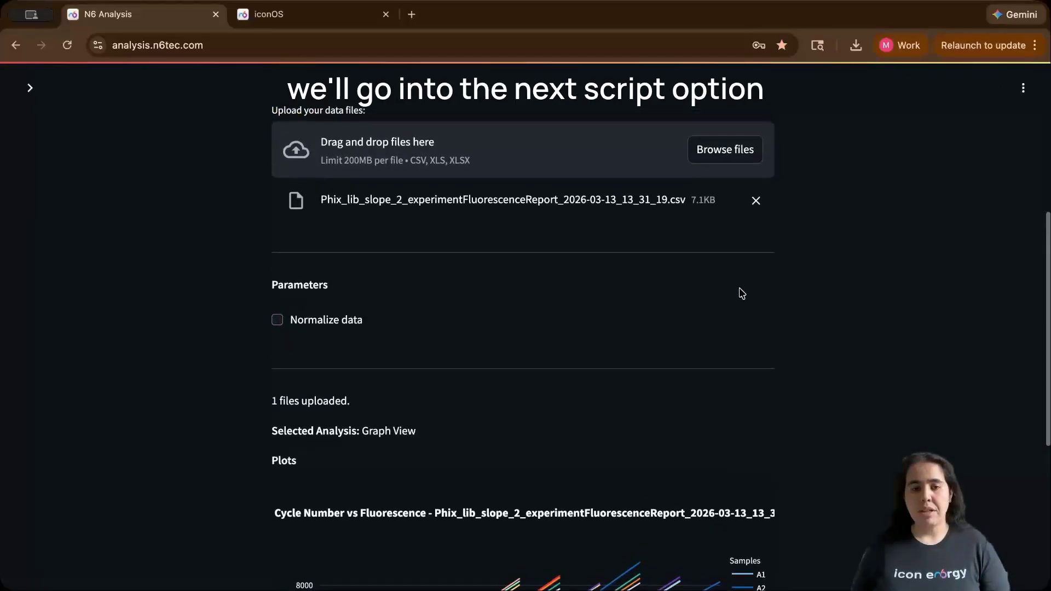
{"action": "scroll", "coordinate": [803, 308], "scroll_direction": "up", "scroll_amount": 1}
{"action": "left_click", "coordinate": [753, 171]}
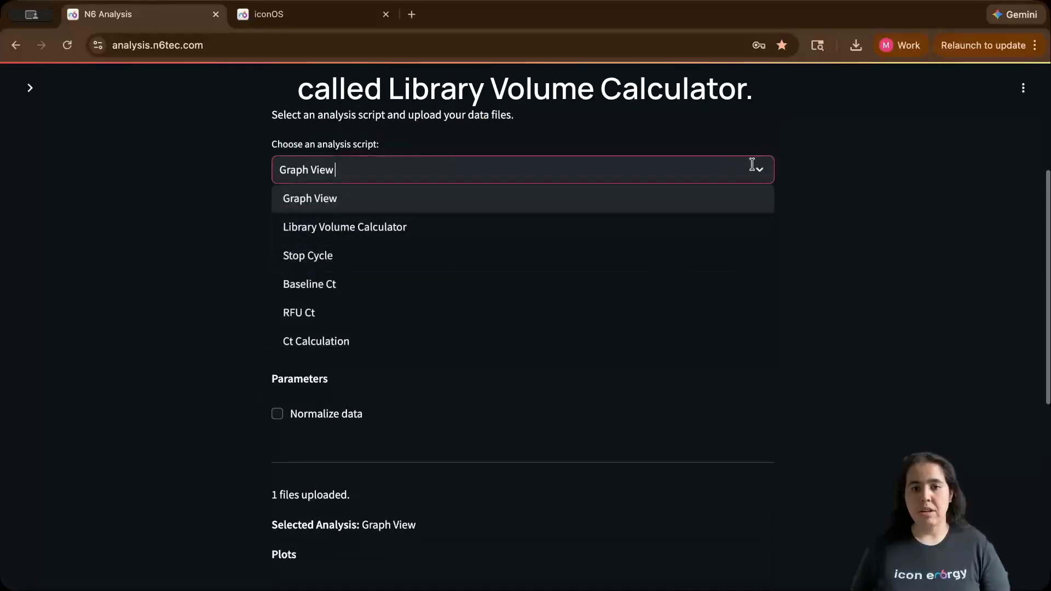
{"action": "left_click", "coordinate": [659, 241]}
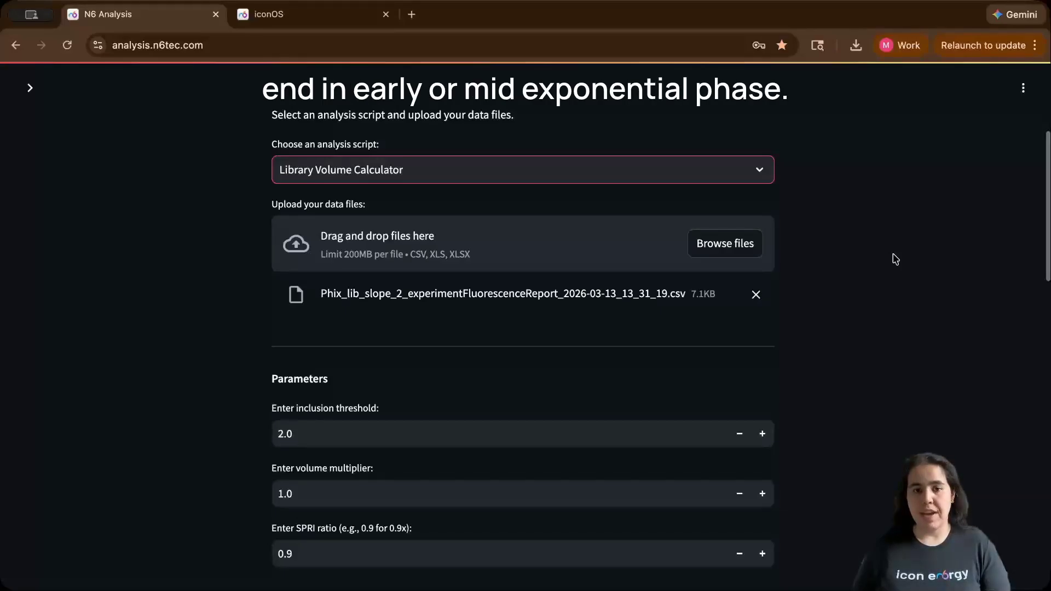
- Examine the inclusion threshold, volume multiplier and SPRI ratio parameters of the Library Volume Calculator
{"action": "scroll", "coordinate": [896, 259], "scroll_direction": "down", "scroll_amount": 1}
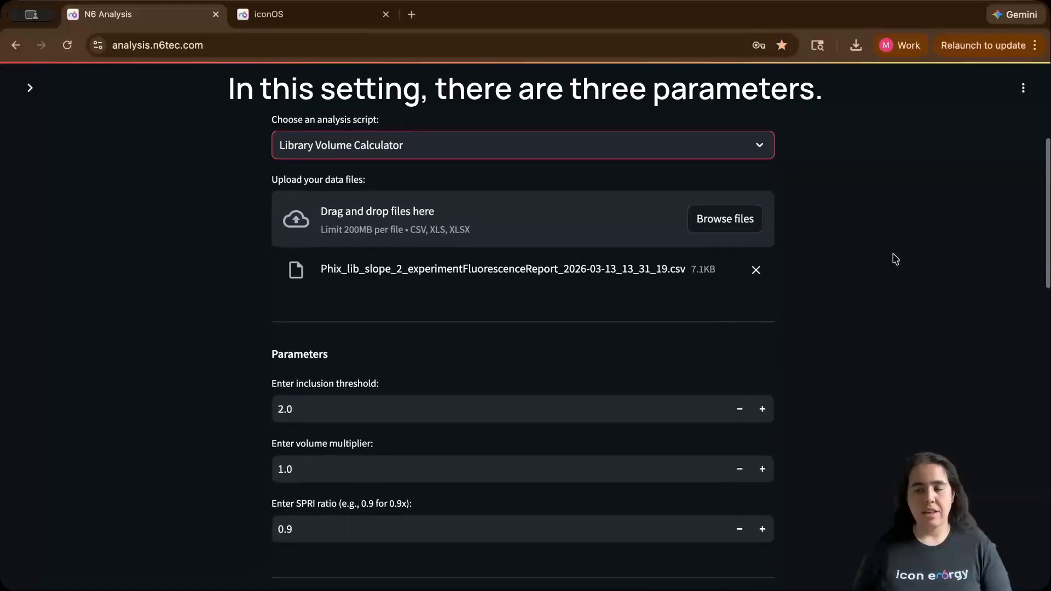
{"action": "left_click", "coordinate": [566, 403]}
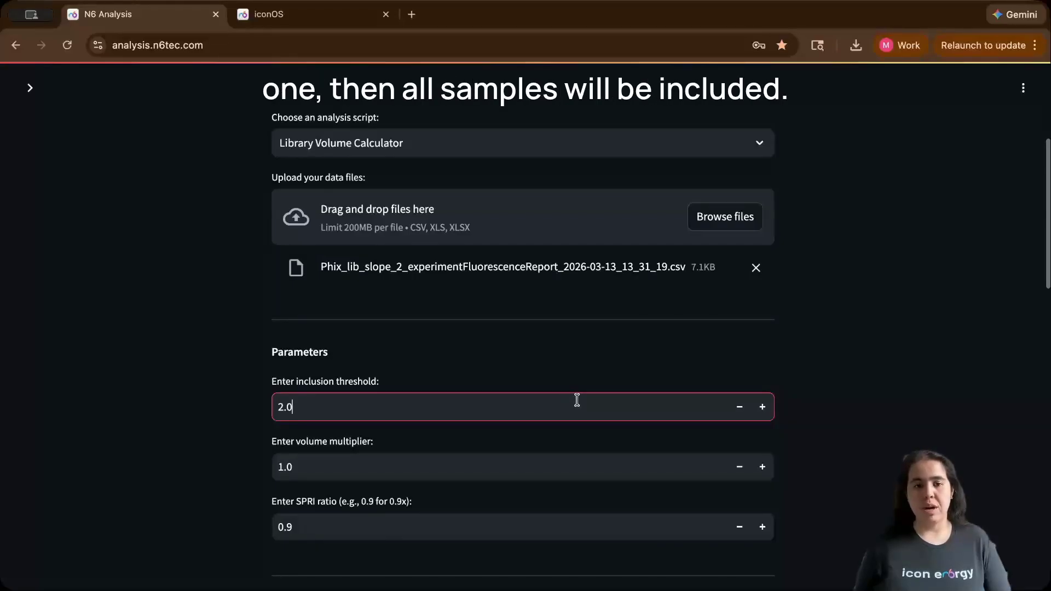
{"action": "left_click", "coordinate": [586, 362]}
{"action": "left_click", "coordinate": [583, 462]}
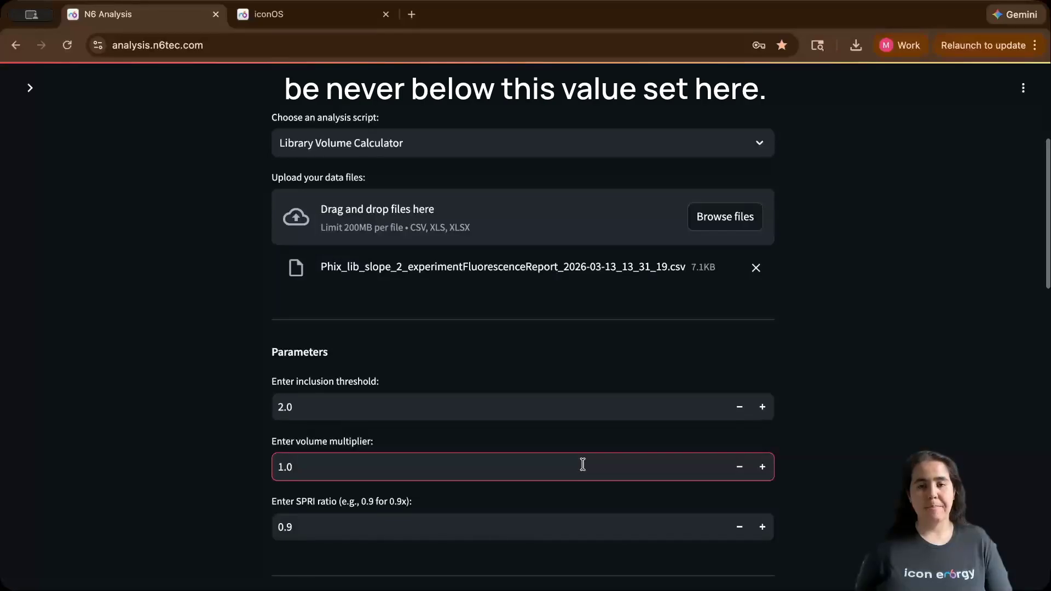
{"action": "left_click", "coordinate": [892, 310]}
- Review the Library Volume Calculator results table, scrolling through its columns and rows down to the summary
{"action": "scroll", "coordinate": [893, 311], "scroll_direction": "down", "scroll_amount": 5}
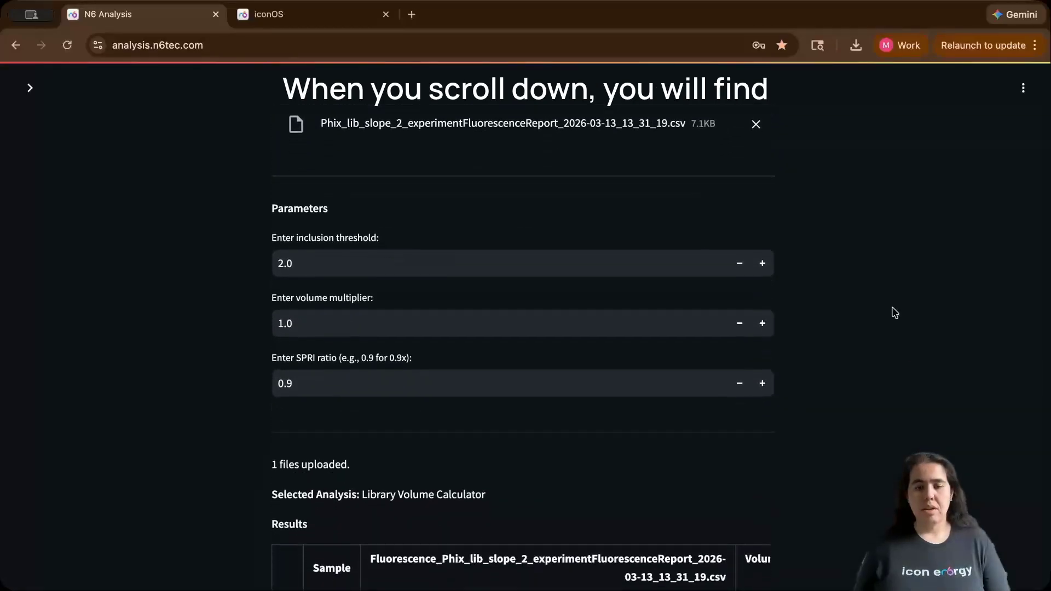
{"action": "scroll", "coordinate": [894, 313], "scroll_direction": "down", "scroll_amount": 5}
{"action": "scroll", "coordinate": [894, 313], "scroll_direction": "down", "scroll_amount": 1}
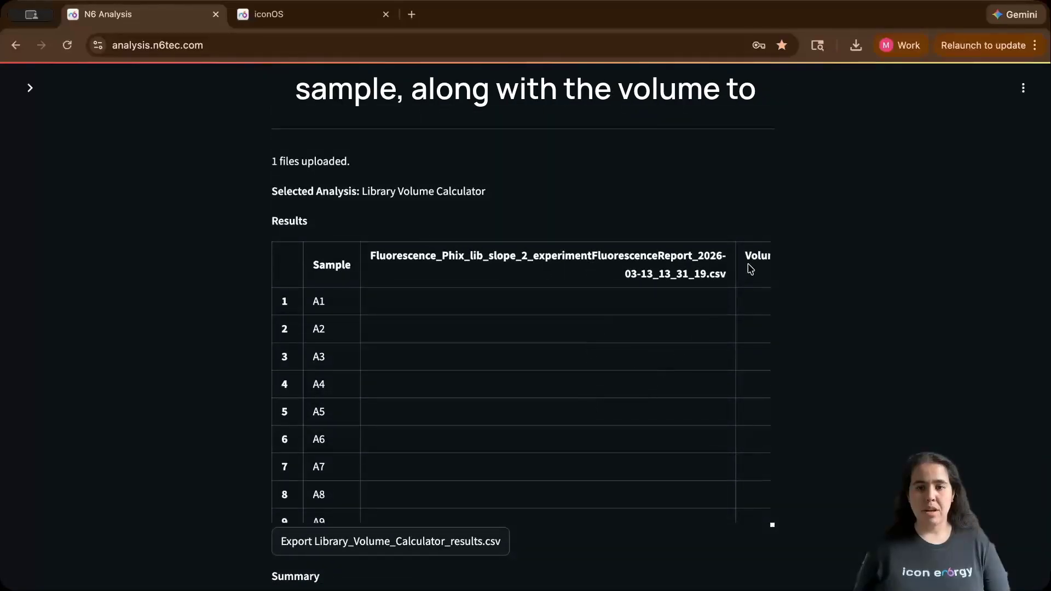
{"action": "scroll", "coordinate": [749, 270], "scroll_direction": "right", "scroll_amount": 6}
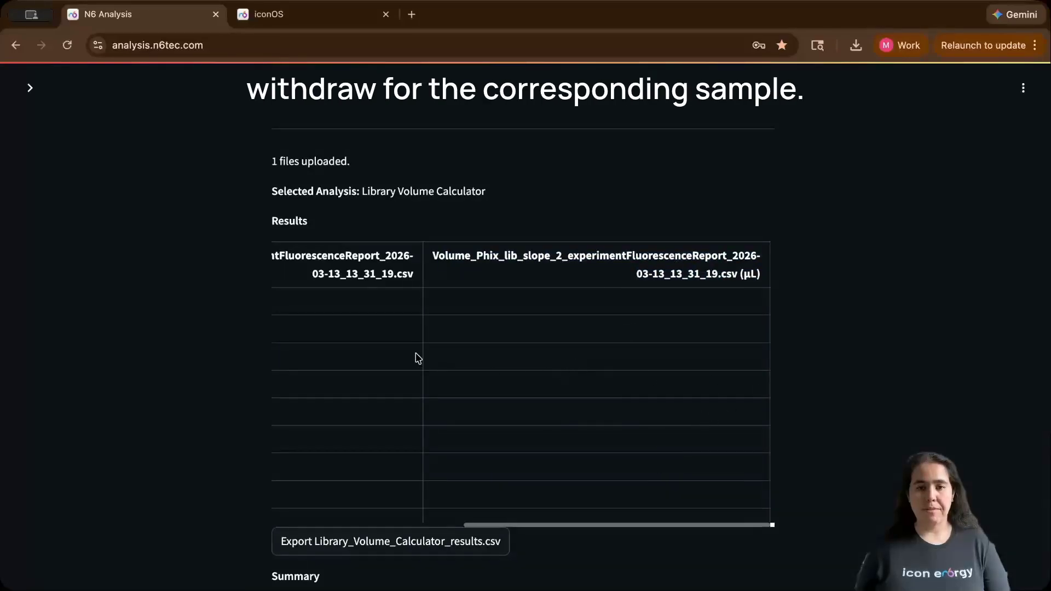
{"action": "left_click_drag", "start_coordinate": [445, 256], "coordinate": [202, 244]}
{"action": "left_click", "coordinate": [422, 293]}
{"action": "scroll", "coordinate": [427, 318], "scroll_direction": "down", "scroll_amount": 3}
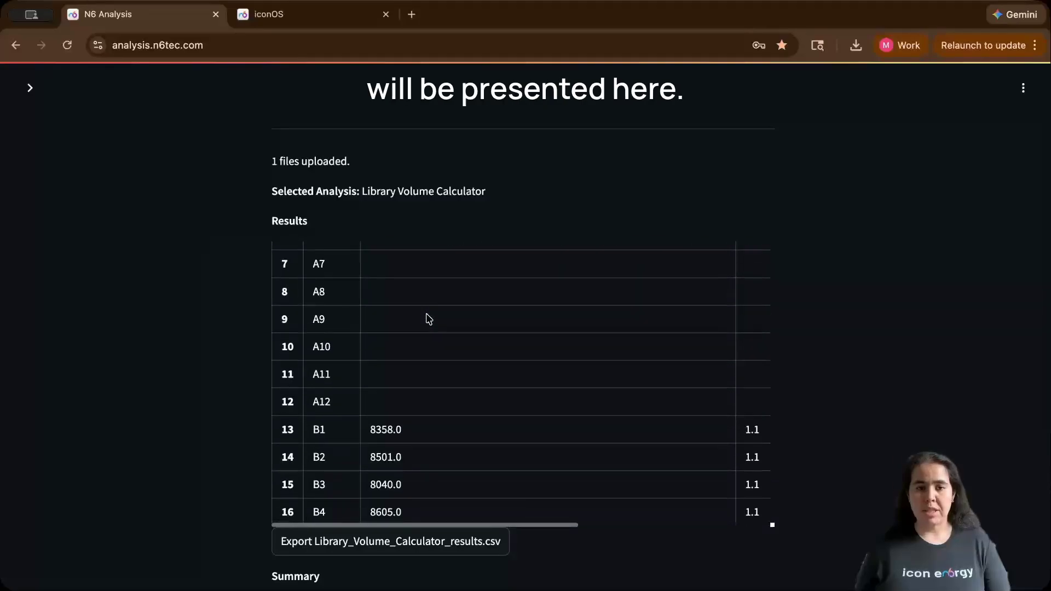
{"action": "scroll", "coordinate": [428, 316], "scroll_direction": "down", "scroll_amount": 2}
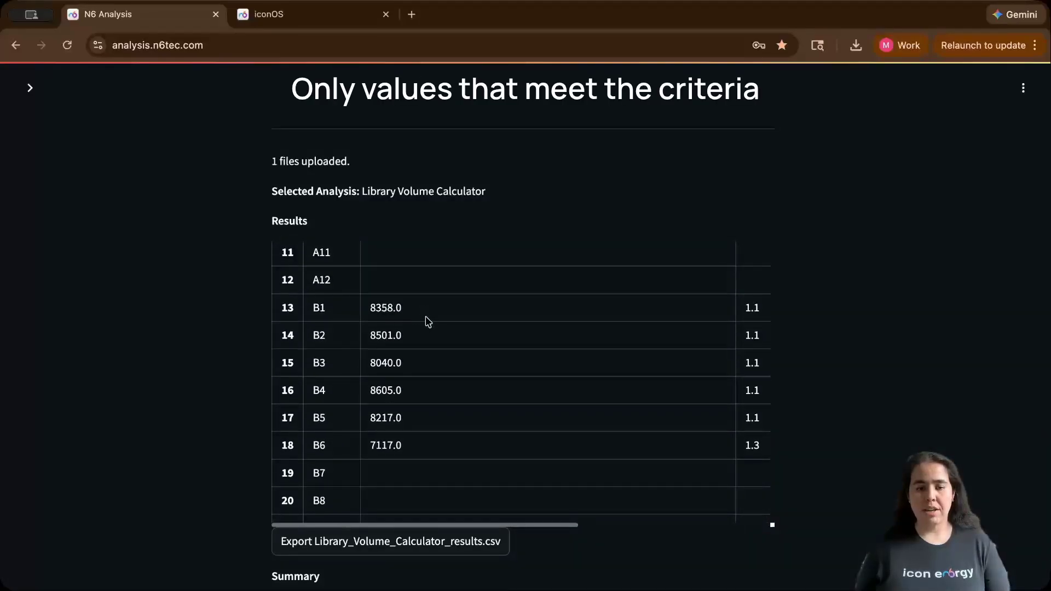
{"action": "scroll", "coordinate": [427, 321], "scroll_direction": "down", "scroll_amount": 1}
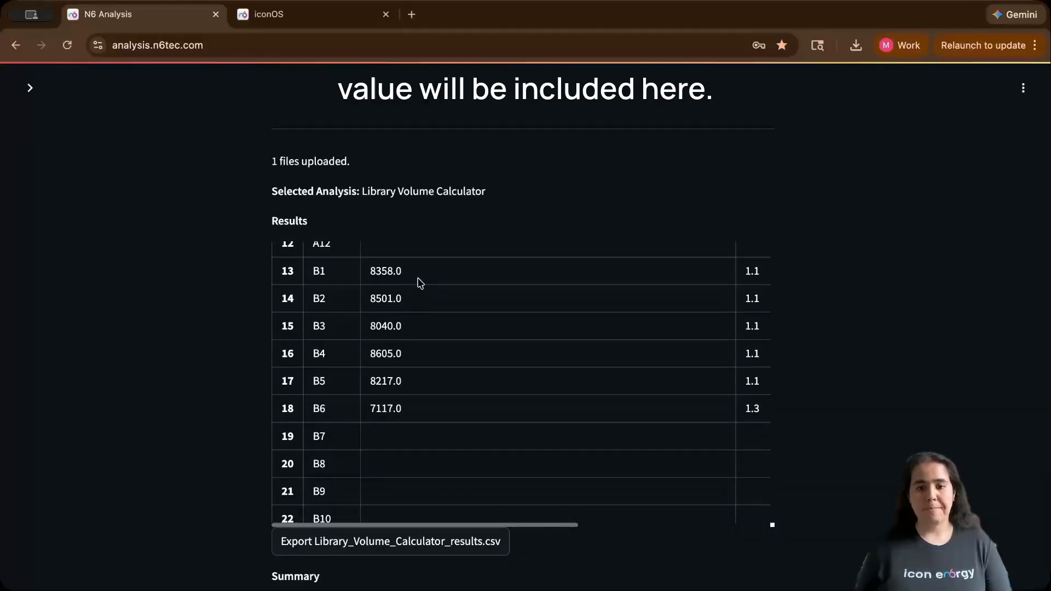
{"action": "scroll", "coordinate": [246, 427], "scroll_direction": "down", "scroll_amount": 1}
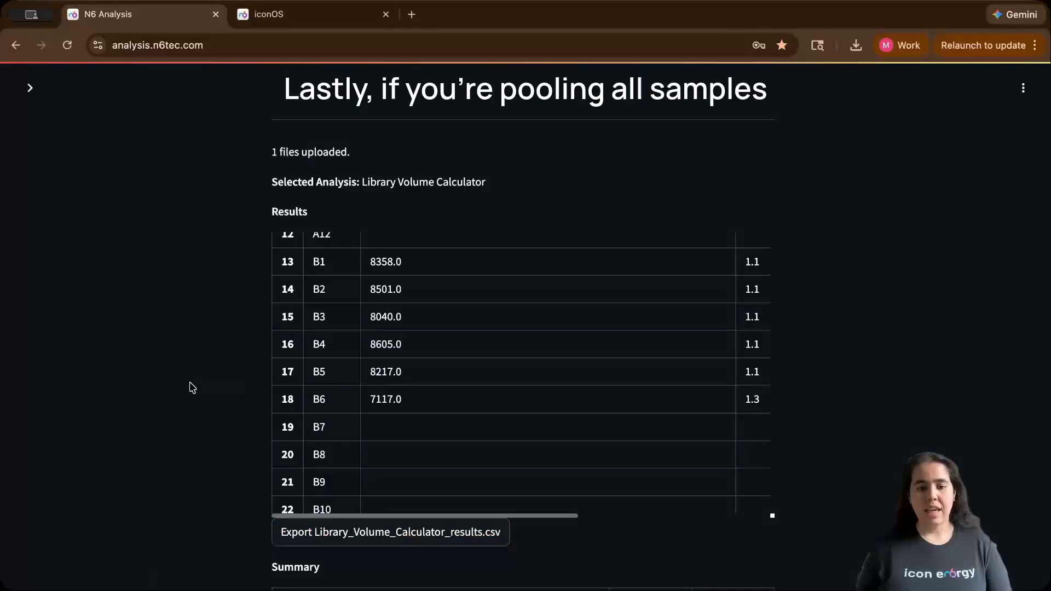
{"action": "scroll", "coordinate": [193, 387], "scroll_direction": "up", "scroll_amount": 3}
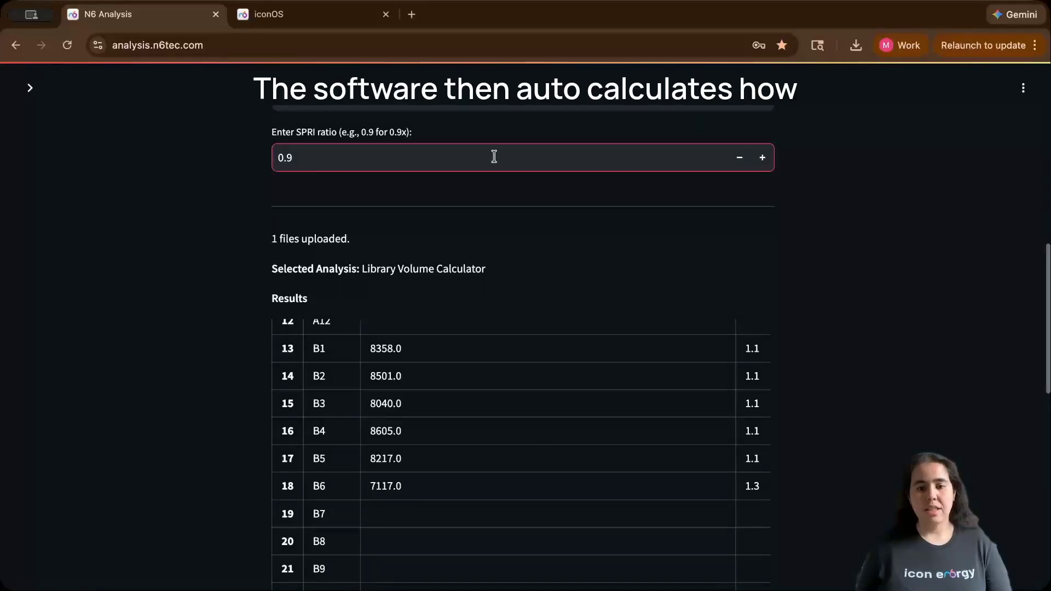
{"action": "scroll", "coordinate": [825, 260], "scroll_direction": "down", "scroll_amount": 7}
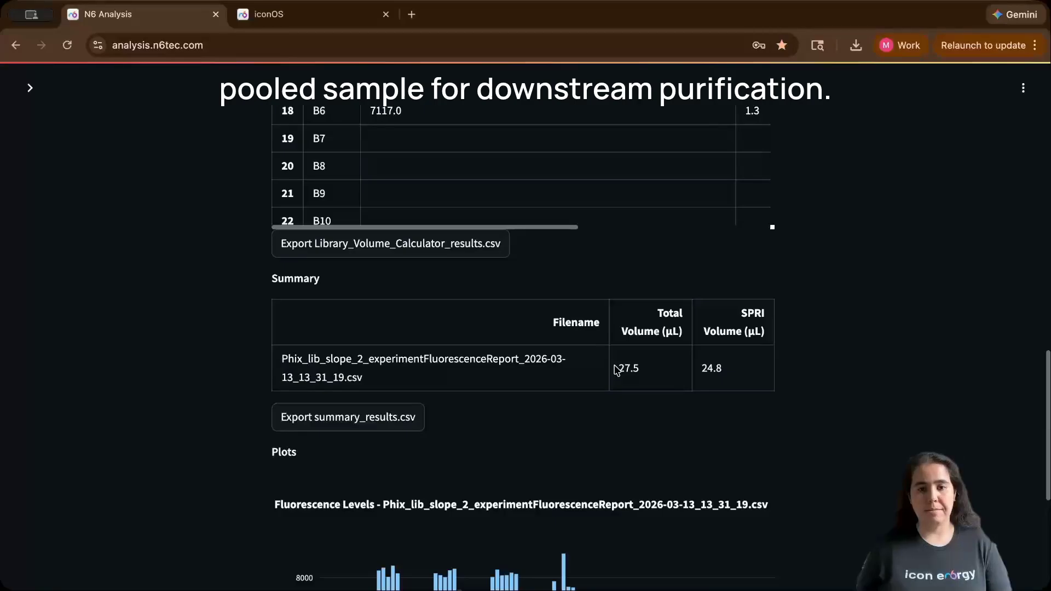
- Switch the analysis script to Stop Cycle
{"action": "scroll", "coordinate": [963, 399], "scroll_direction": "up", "scroll_amount": 10}
{"action": "scroll", "coordinate": [966, 401], "scroll_direction": "up", "scroll_amount": 7}
{"action": "left_click", "coordinate": [759, 305]}
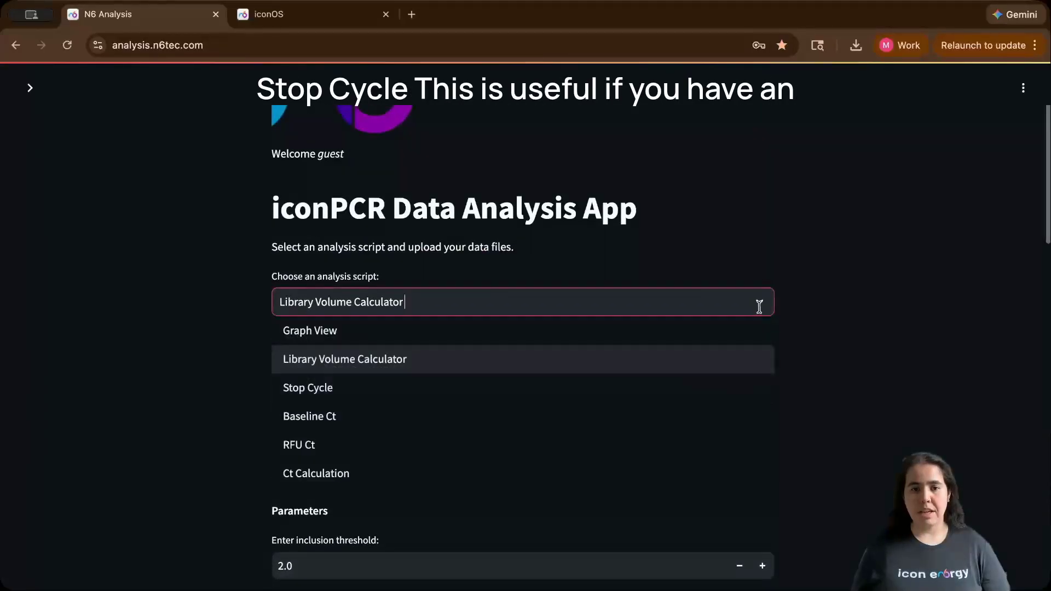
{"action": "left_click", "coordinate": [687, 387]}
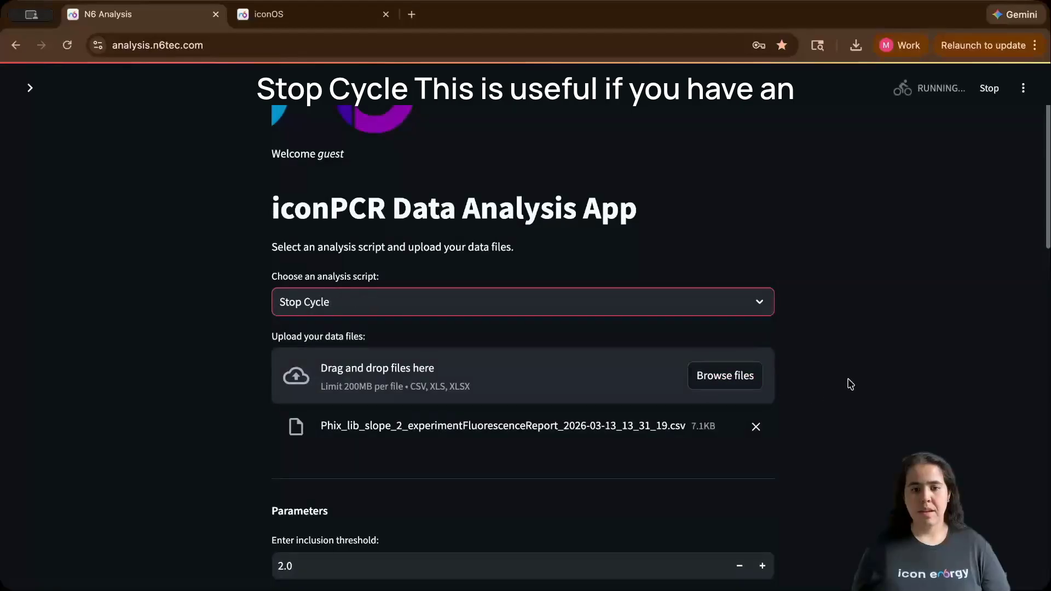
- Review the Stop Cycle results table showing the cycle each sample stopped at
{"action": "scroll", "coordinate": [850, 384], "scroll_direction": "down", "scroll_amount": 5}
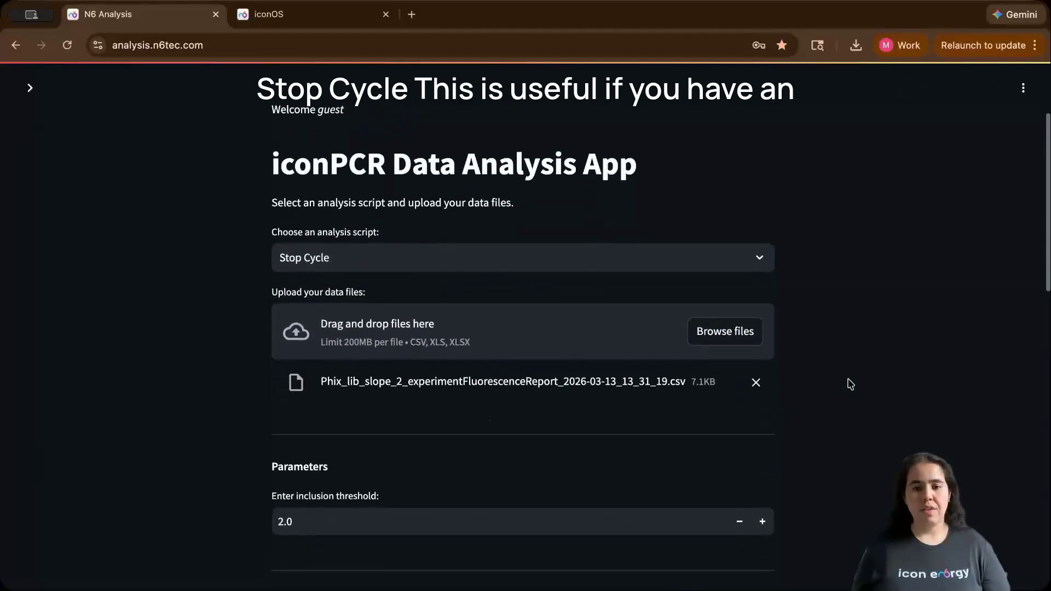
{"action": "scroll", "coordinate": [851, 380], "scroll_direction": "down", "scroll_amount": 4}
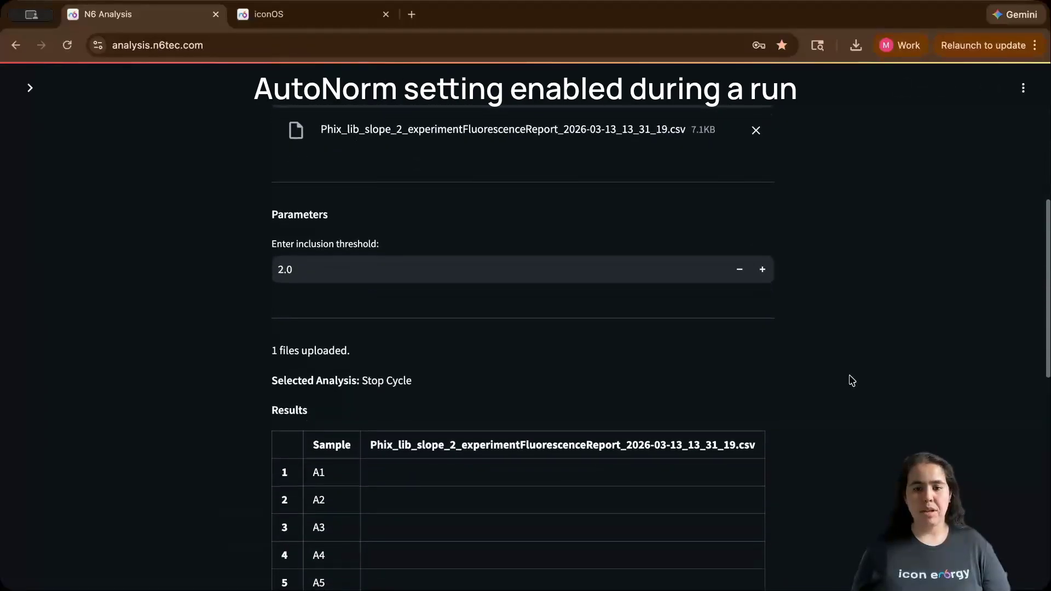
{"action": "scroll", "coordinate": [628, 316], "scroll_direction": "down", "scroll_amount": 5}
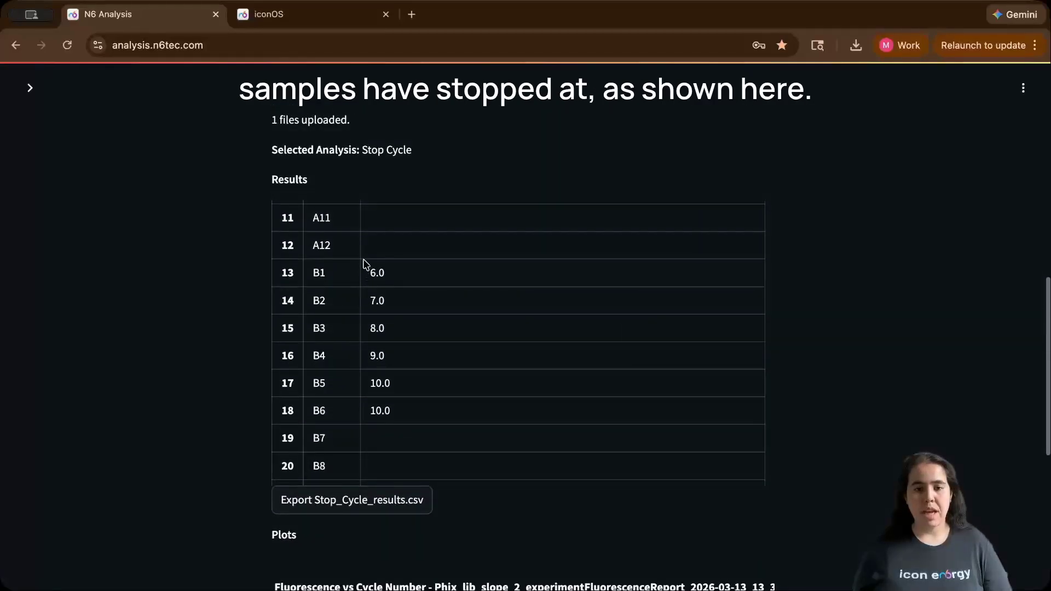
{"action": "left_click_drag", "start_coordinate": [374, 270], "coordinate": [410, 410]}
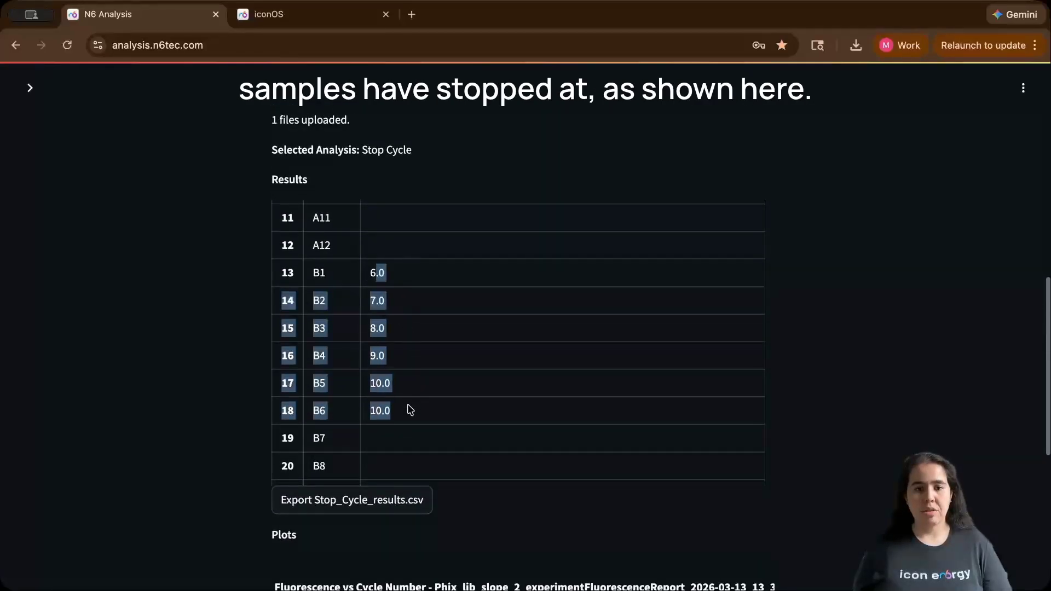
{"action": "left_click", "coordinate": [408, 413]}
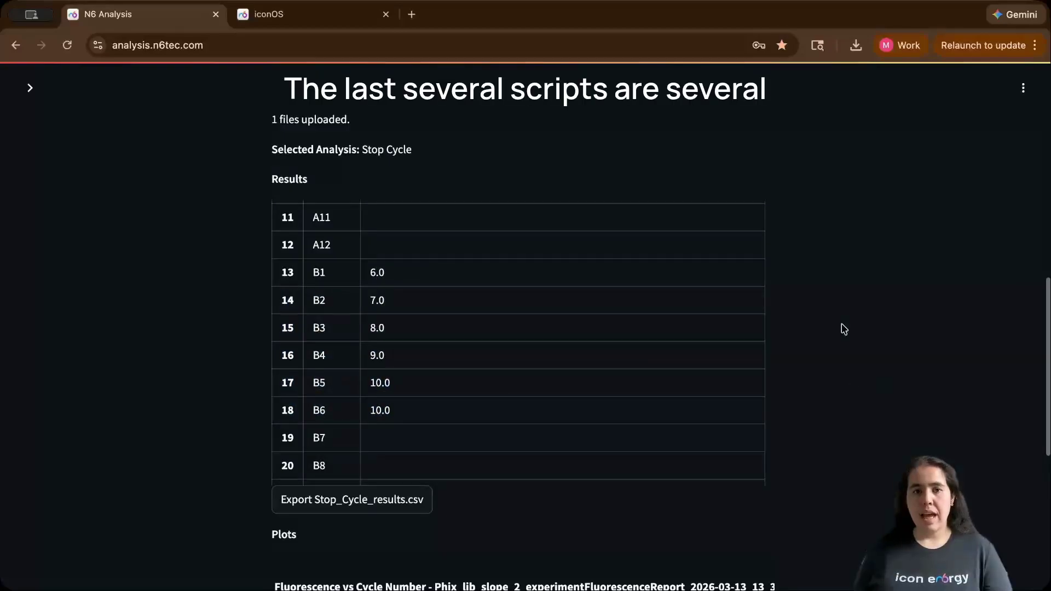
- Switch the analysis script to Ct Calculation and view its results table
{"action": "scroll", "coordinate": [843, 328], "scroll_direction": "up", "scroll_amount": 8}
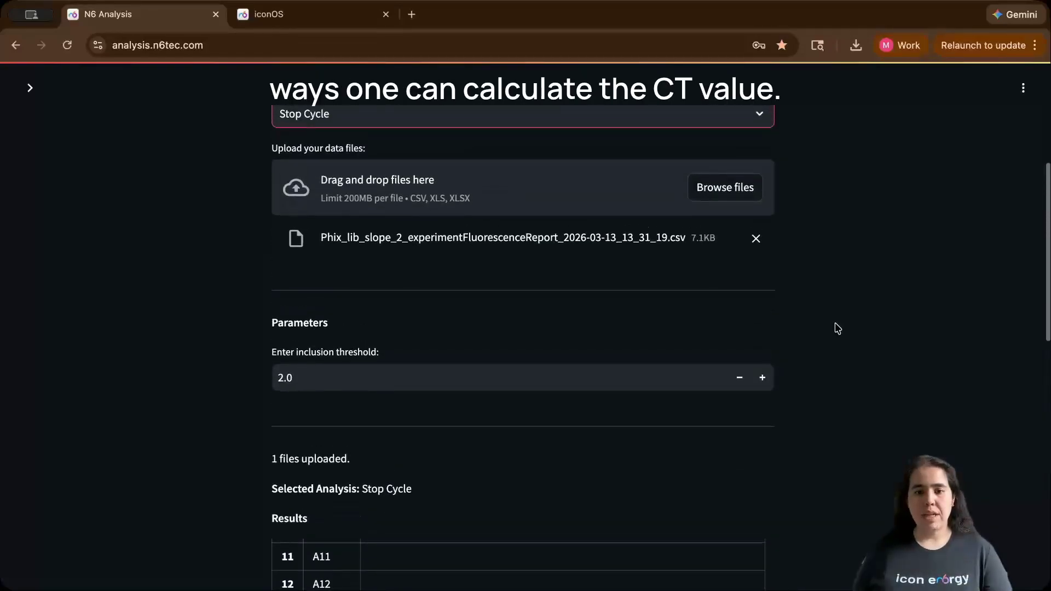
{"action": "left_click", "coordinate": [755, 219]}
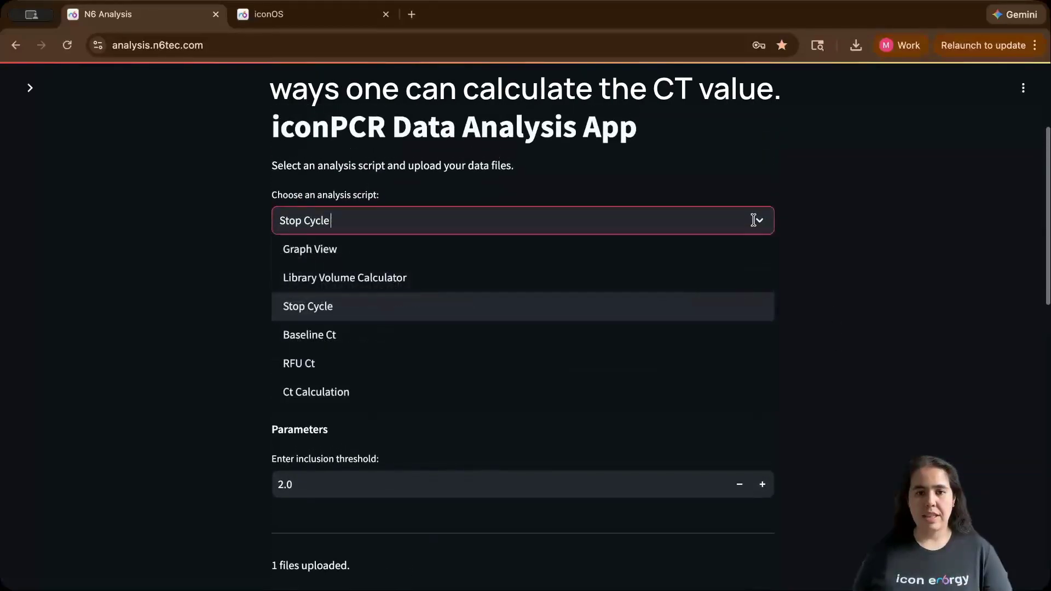
{"action": "left_click", "coordinate": [684, 403]}
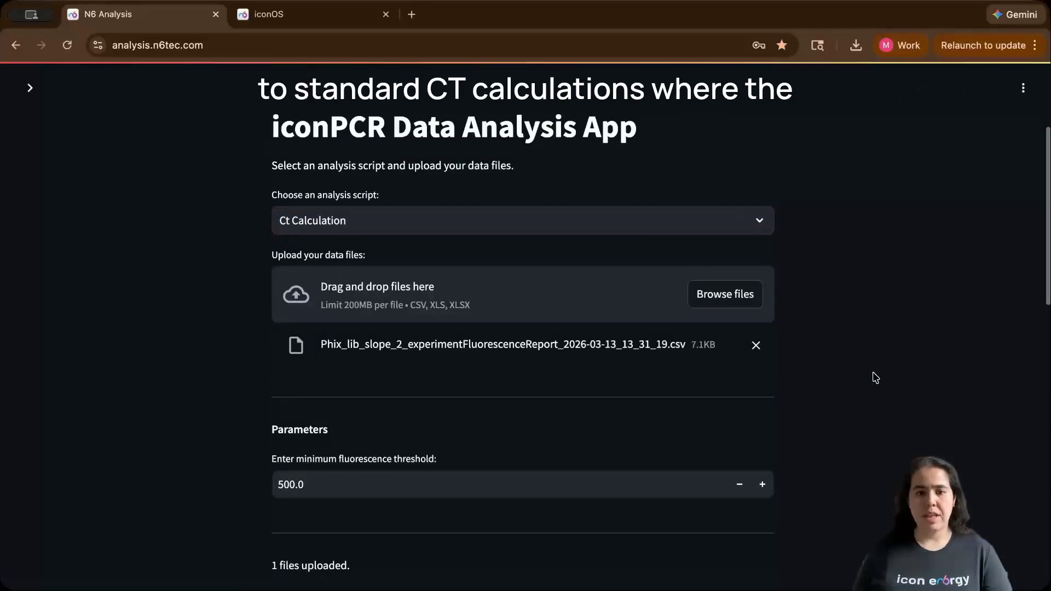
{"action": "scroll", "coordinate": [874, 377], "scroll_direction": "down", "scroll_amount": 5}
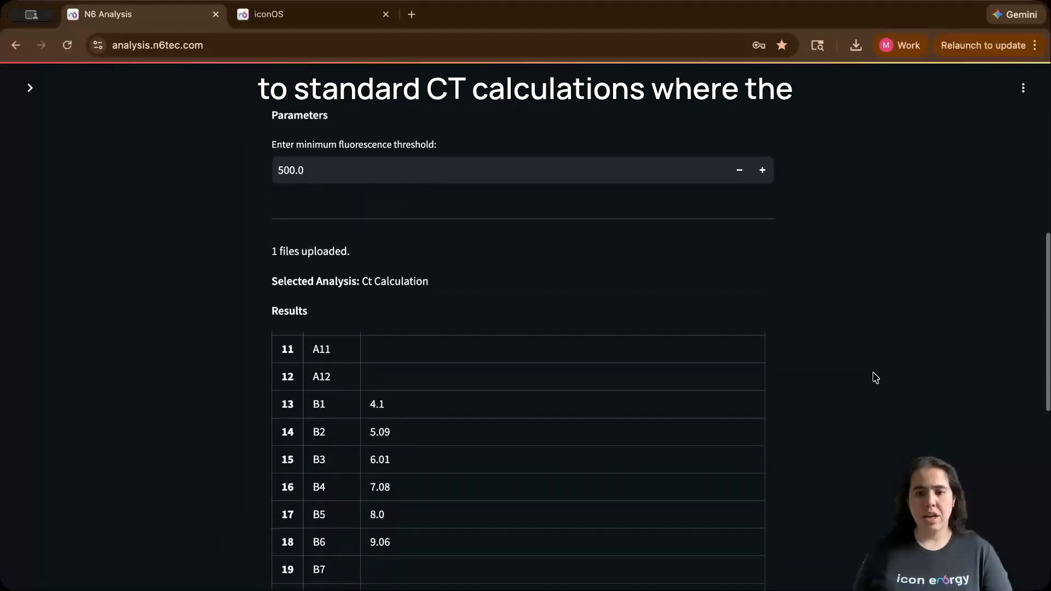
- Examine the Ct Calculation results and its minimum fluorescence threshold parameter
{"action": "scroll", "coordinate": [875, 377], "scroll_direction": "down", "scroll_amount": 1}
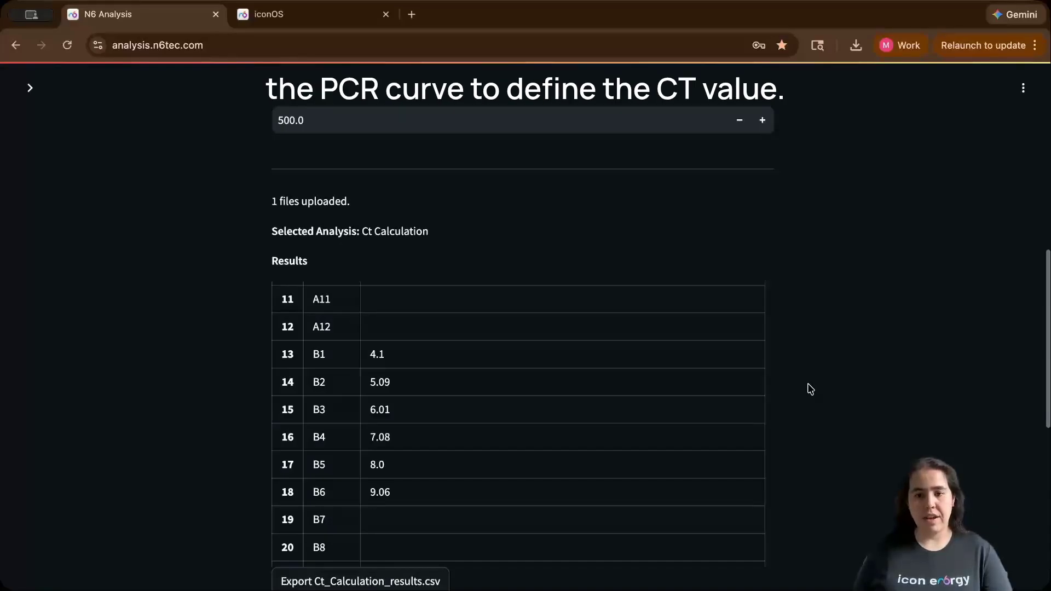
{"action": "scroll", "coordinate": [809, 389], "scroll_direction": "up", "scroll_amount": 2}
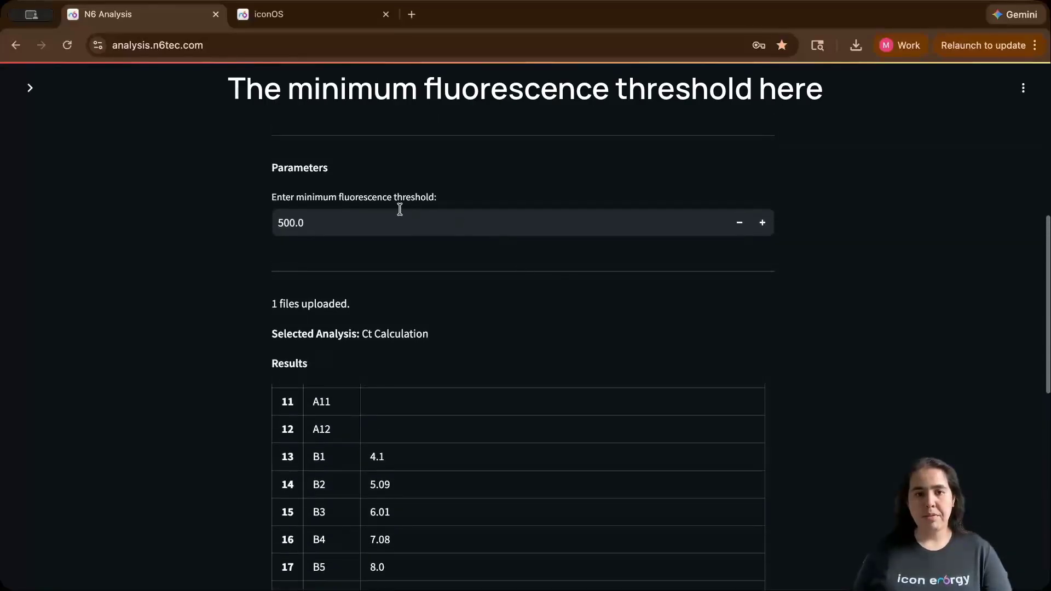
{"action": "left_click", "coordinate": [452, 226]}
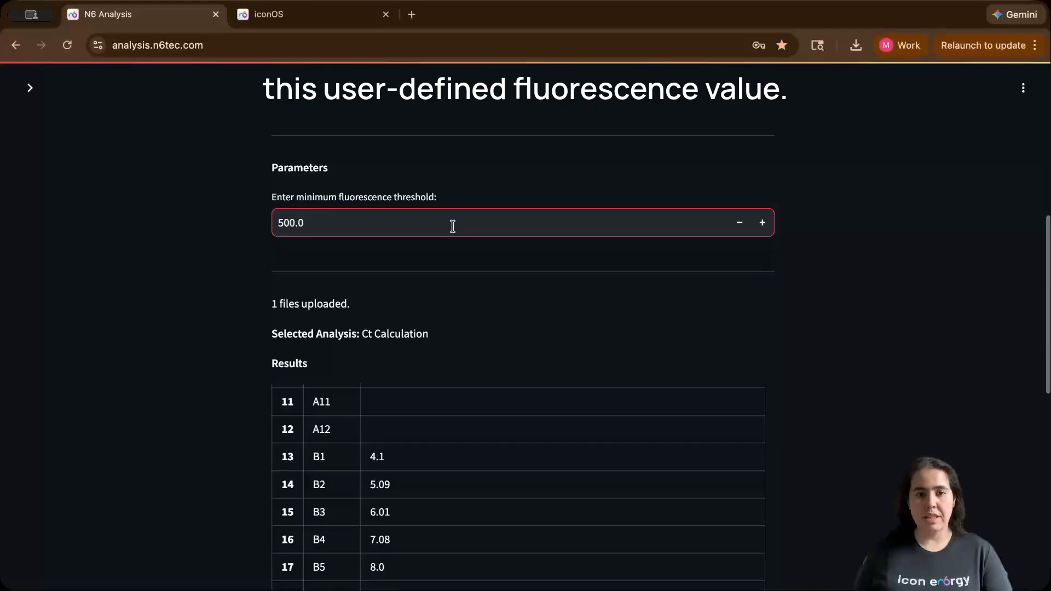
{"action": "left_click", "coordinate": [828, 268]}
{"action": "scroll", "coordinate": [820, 265], "scroll_direction": "up", "scroll_amount": 4}
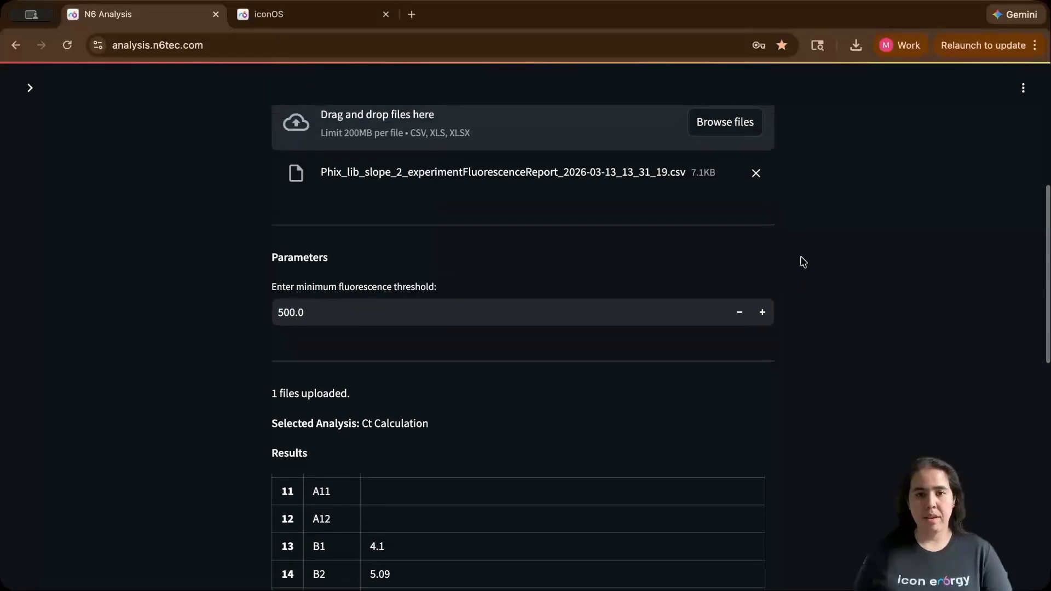
- Switch the analysis script to RFU Ct and view its results table
{"action": "left_click", "coordinate": [717, 167]}
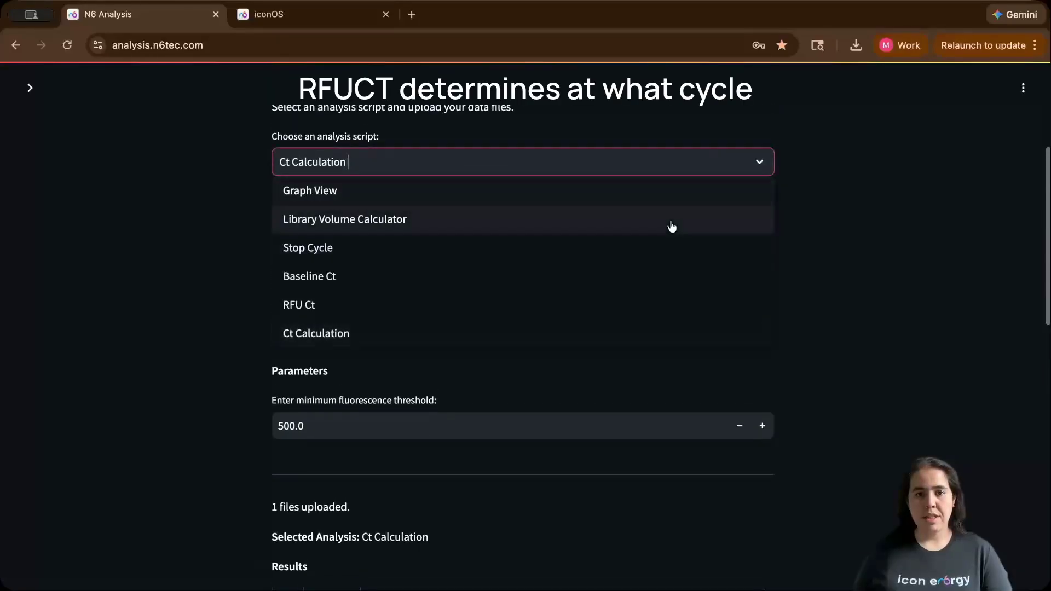
{"action": "left_click", "coordinate": [662, 318]}
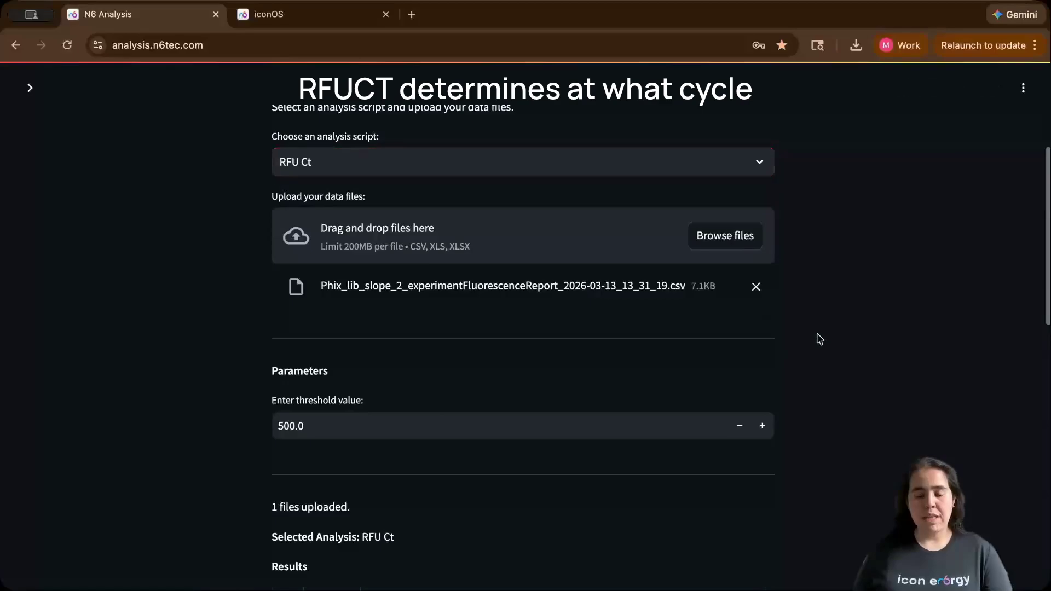
{"action": "scroll", "coordinate": [819, 339], "scroll_direction": "down", "scroll_amount": 2}
{"action": "scroll", "coordinate": [819, 338], "scroll_direction": "down", "scroll_amount": 3}
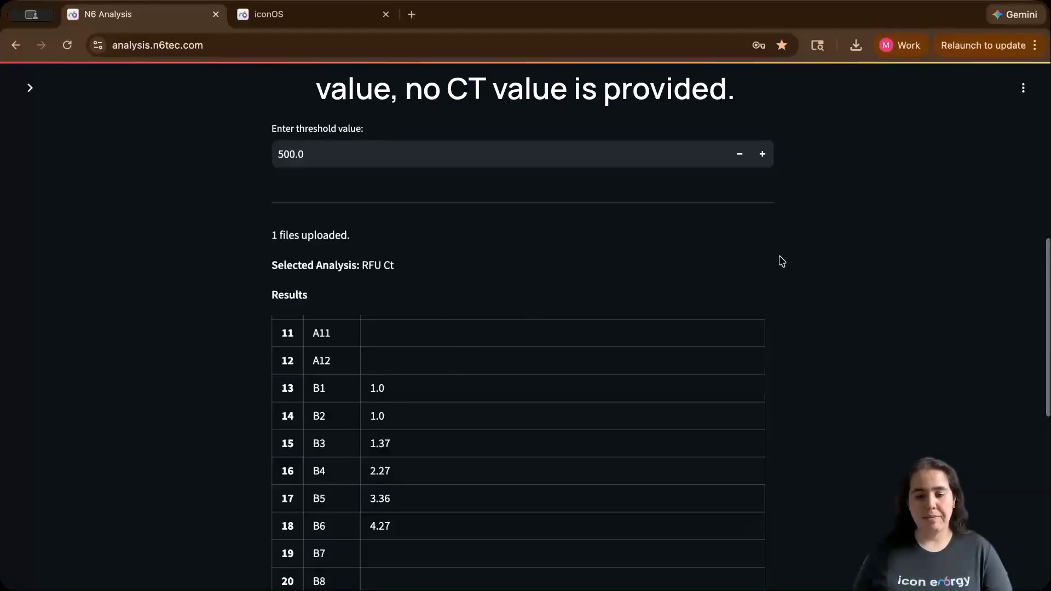
- Switch the analysis script to Baseline Ct
{"action": "scroll", "coordinate": [851, 326], "scroll_direction": "up", "scroll_amount": 5}
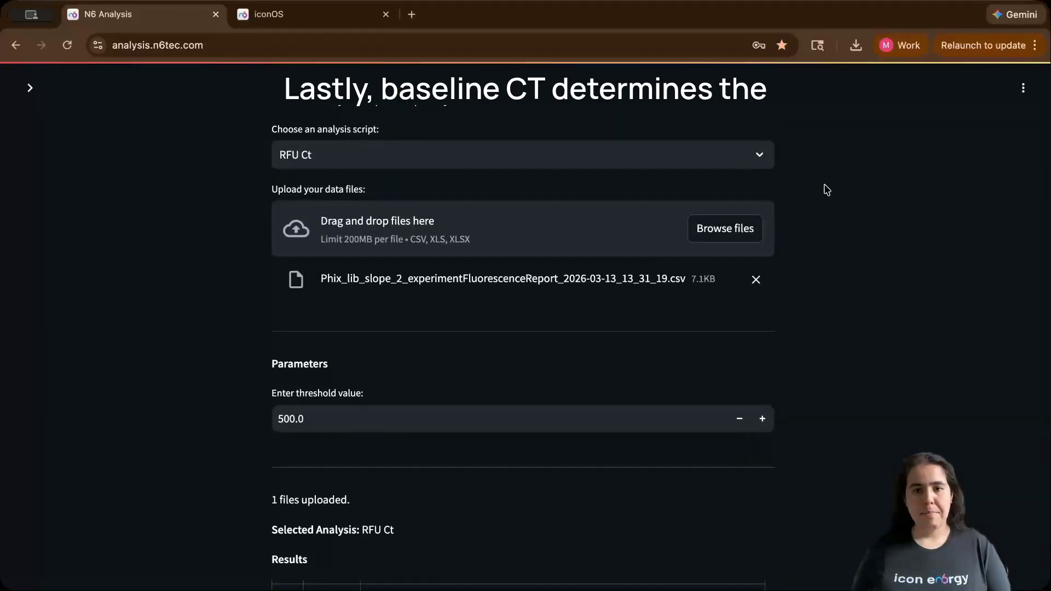
{"action": "left_click", "coordinate": [735, 154]}
{"action": "left_click", "coordinate": [697, 271]}
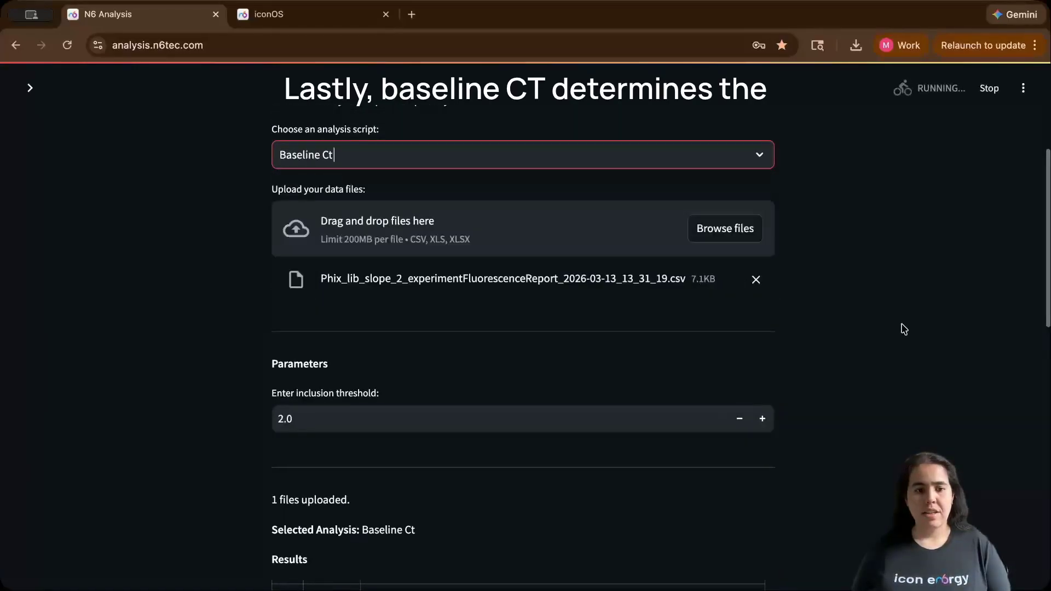
- Review the Baseline Ct results table and its inclusion threshold parameter
{"action": "scroll", "coordinate": [854, 319], "scroll_direction": "down", "scroll_amount": 2}
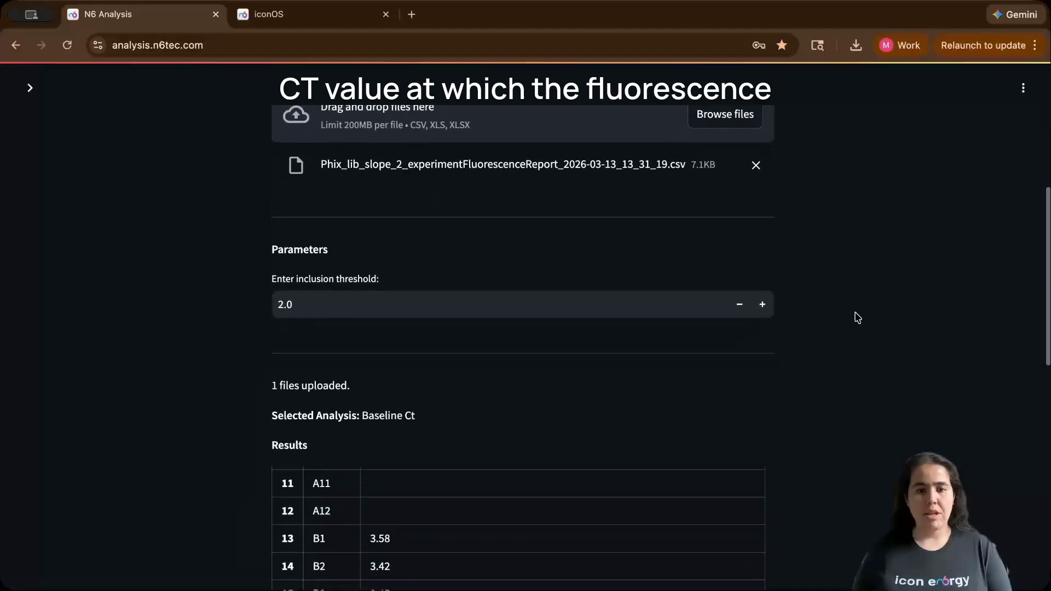
{"action": "scroll", "coordinate": [857, 315], "scroll_direction": "down", "scroll_amount": 2}
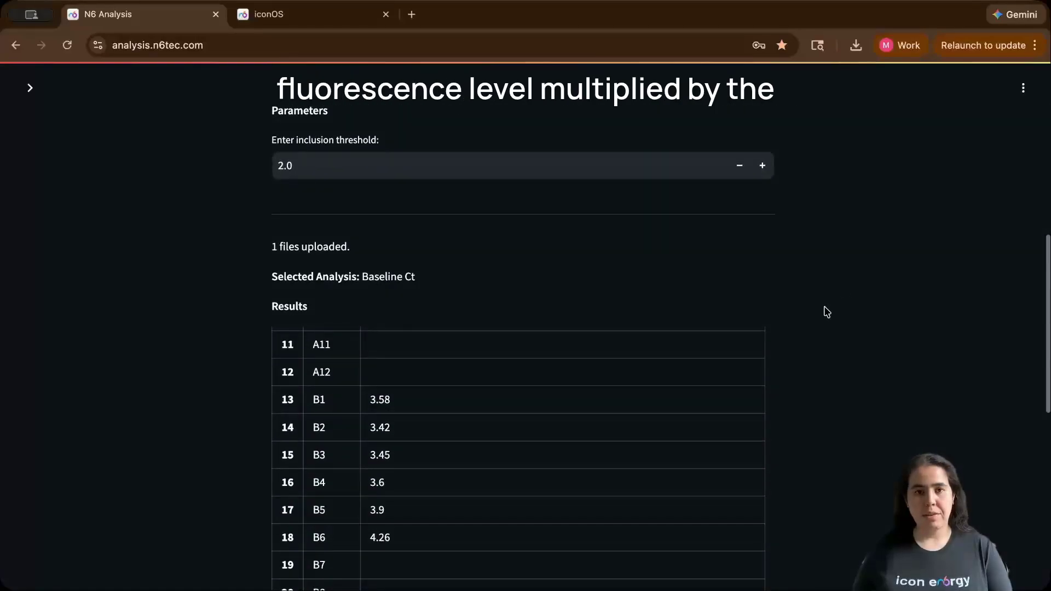
{"action": "left_click", "coordinate": [498, 172]}
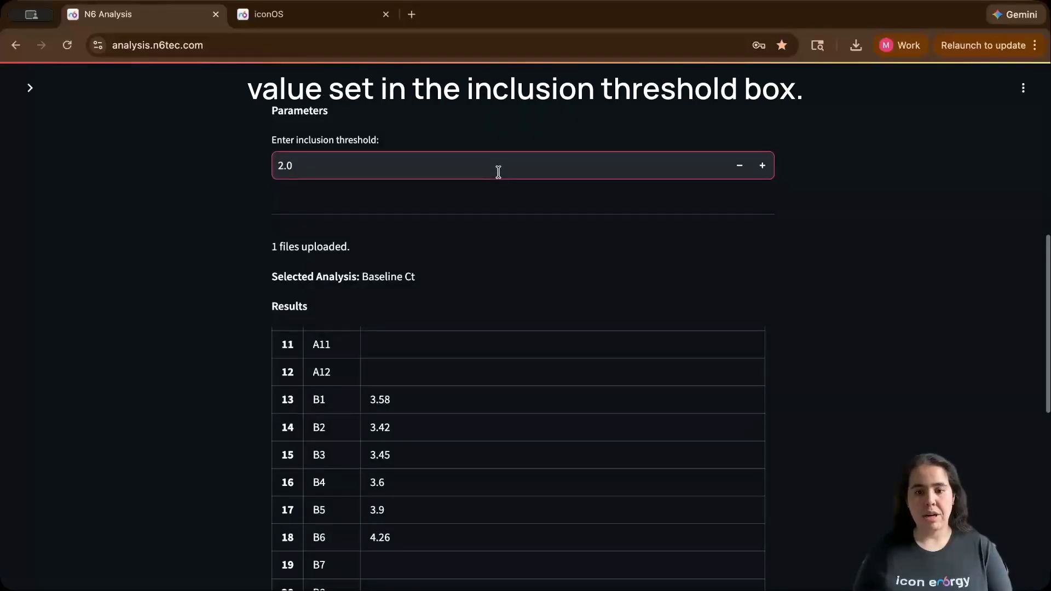